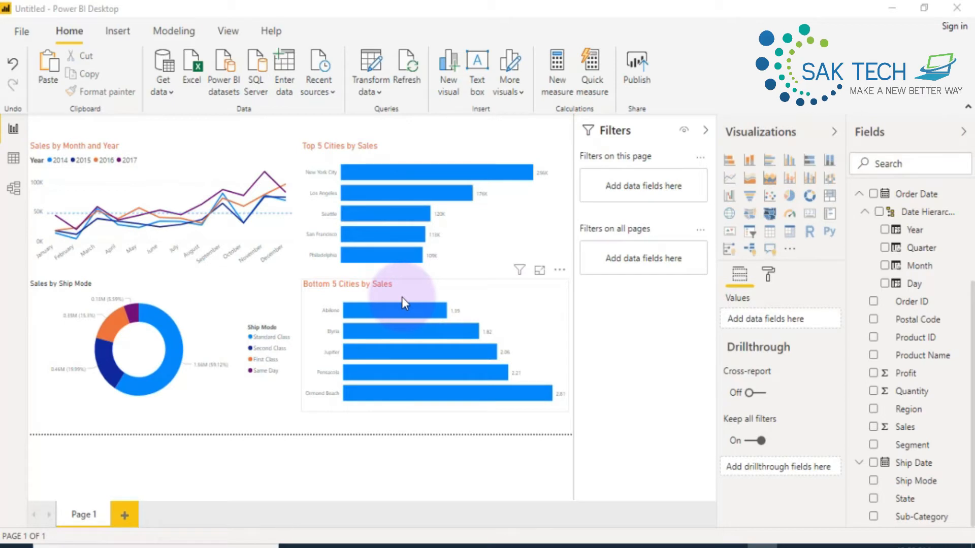
- Add the Segment field as a filter on this page
left_click(244, 120)
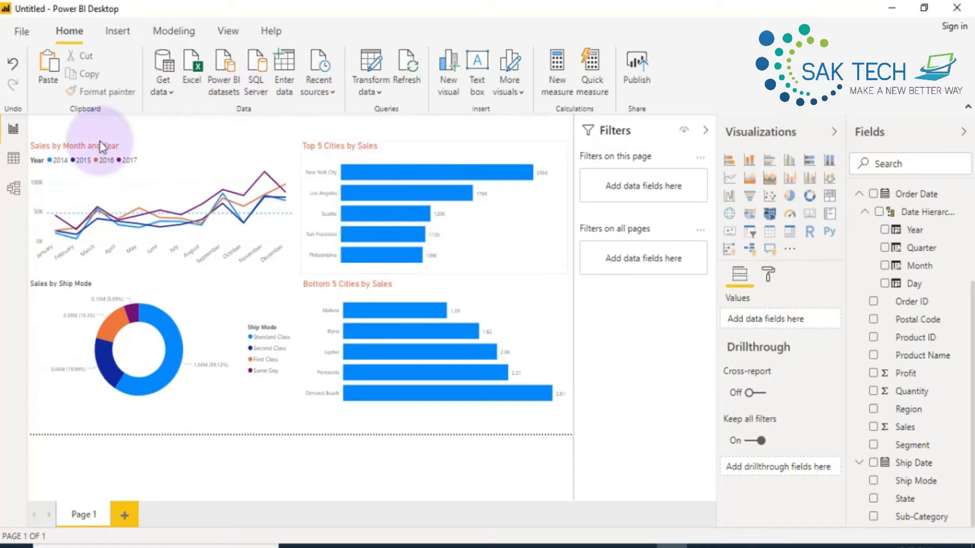
mouse_move(376, 159)
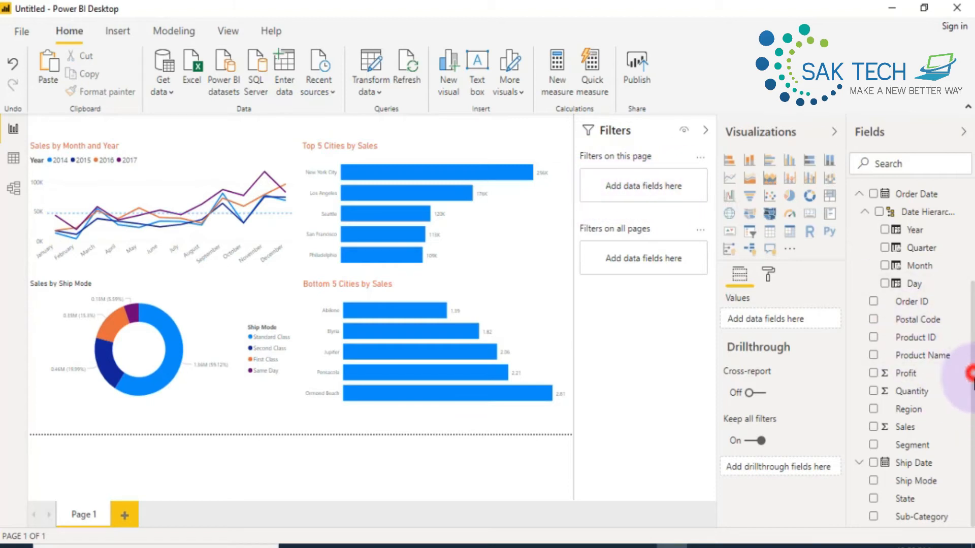
left_click_drag(914, 449, 643, 192)
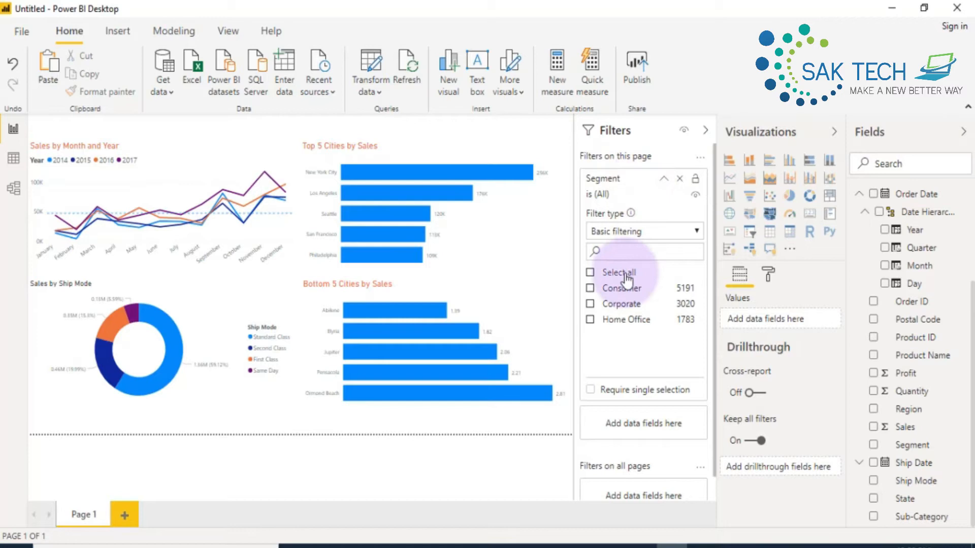
- Filter the page to the Corporate and Consumer segments, and clear the selection to include all segments again
left_click(589, 305)
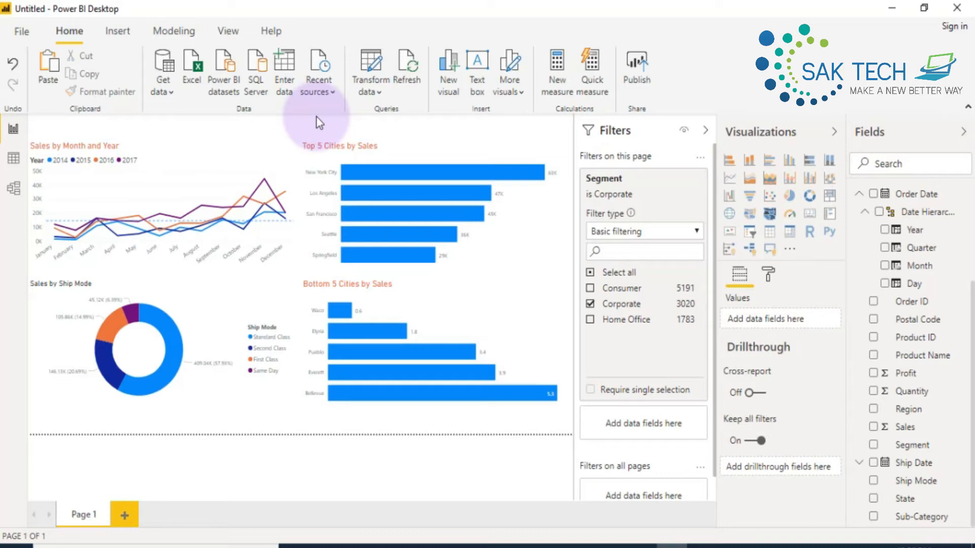
left_click(598, 290)
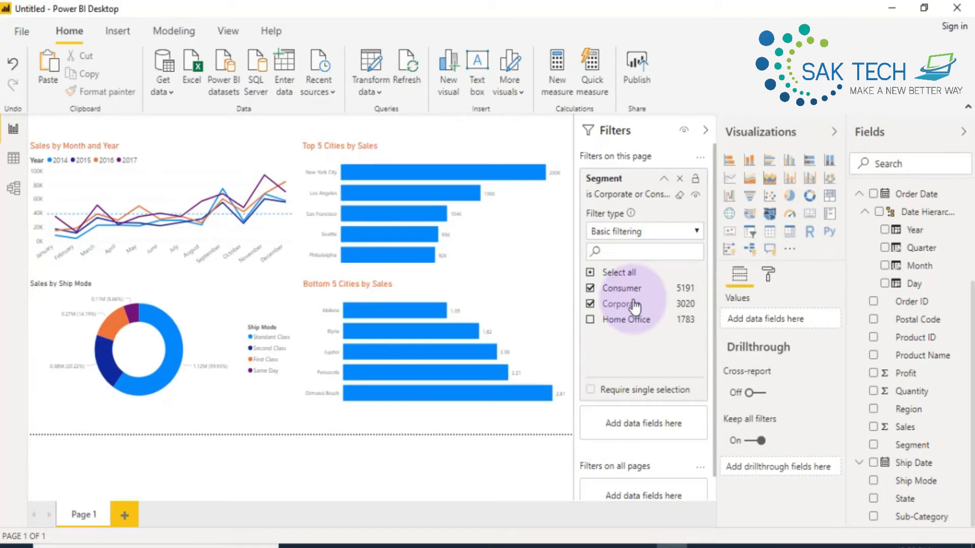
left_click(590, 273)
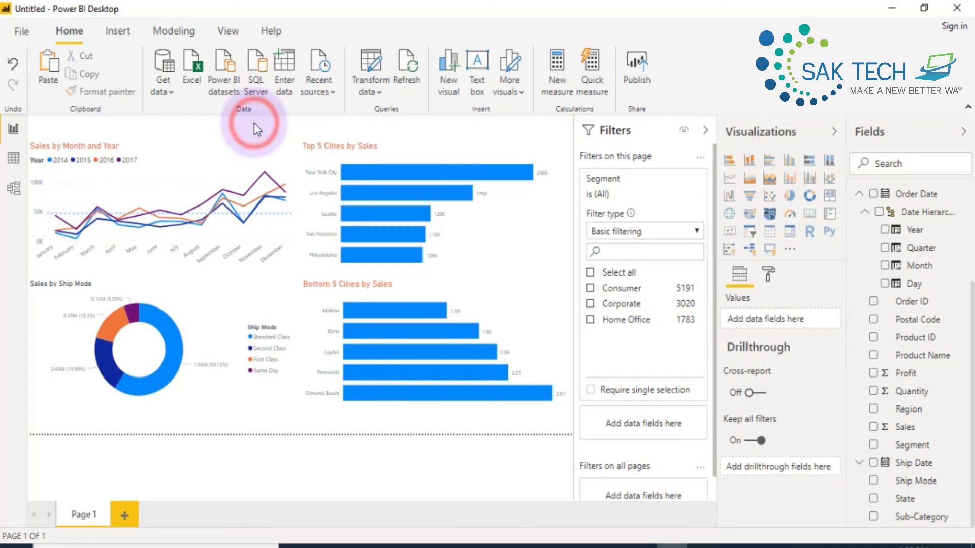
- Add a slicer for the Segment field in the report page's upper-right corner, with the filter pane collapsed
left_click(706, 130)
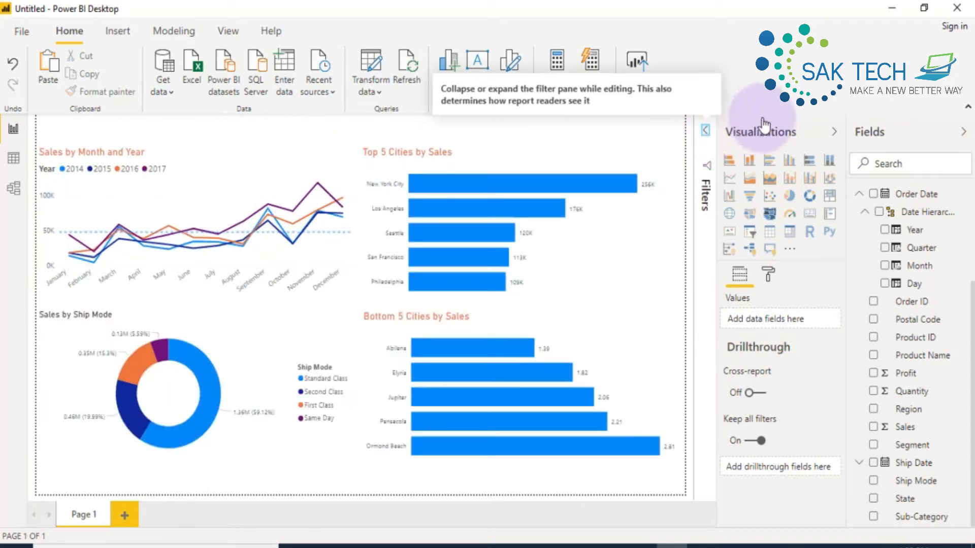
left_click(750, 233)
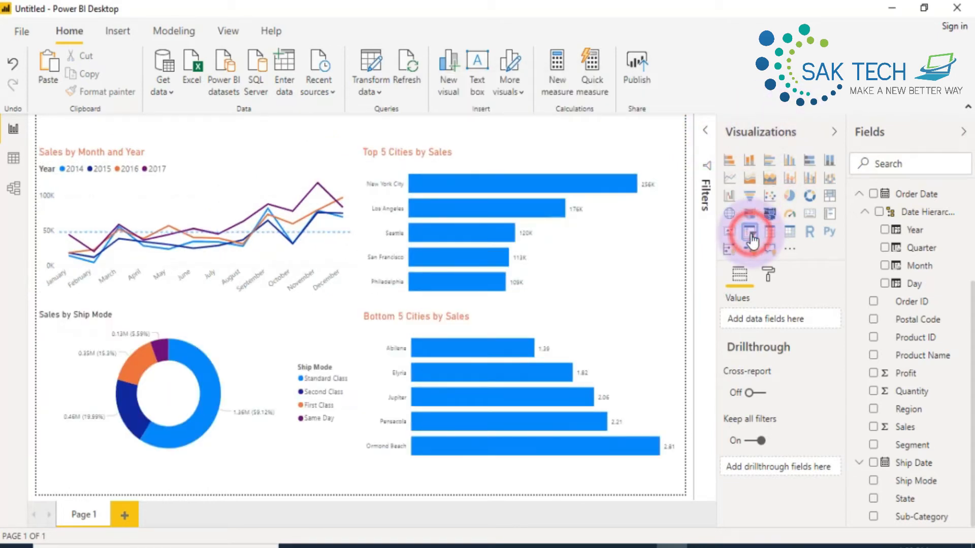
left_click_drag(162, 175, 611, 120)
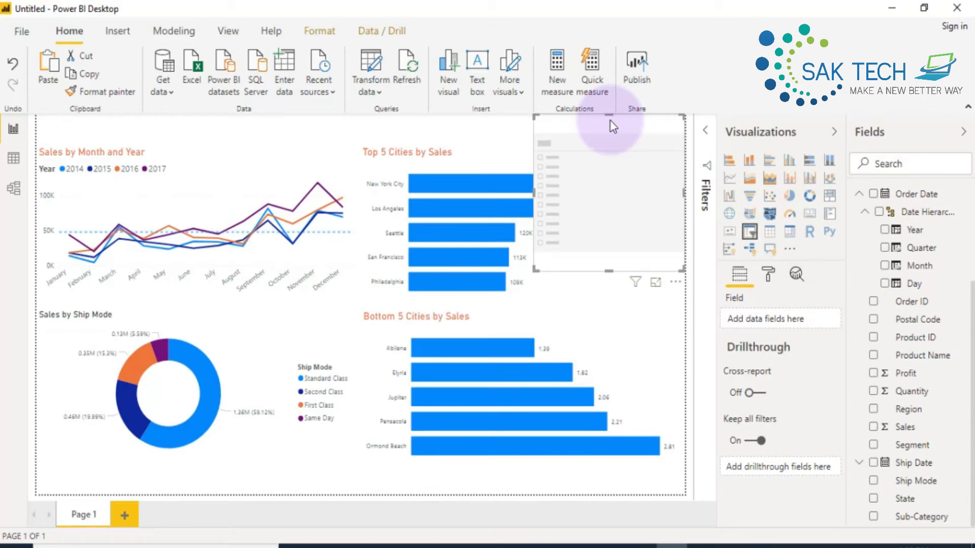
left_click(595, 121)
left_click(902, 445)
left_click_drag(901, 445, 783, 330)
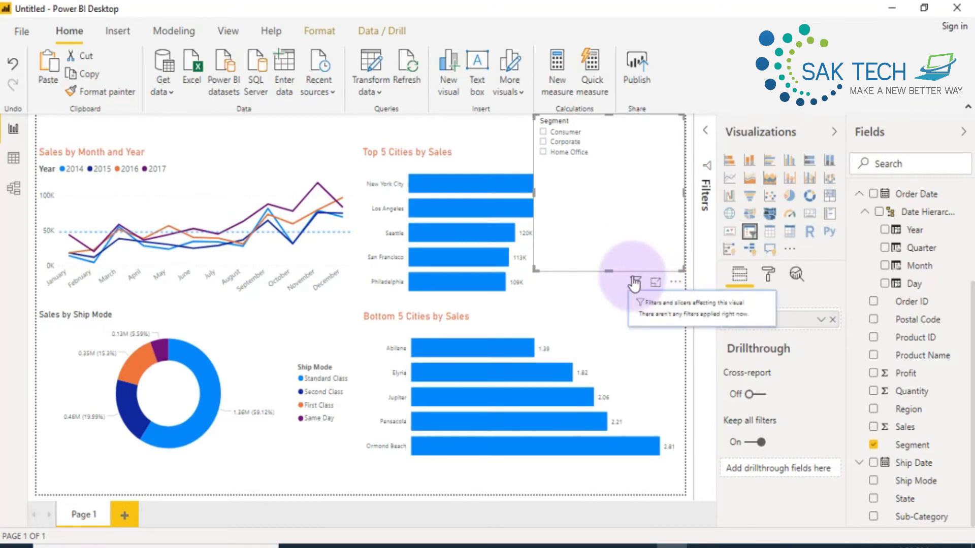
- Change the Segment slicer to the Dropdown style in focus mode and return to the report
left_click(603, 121)
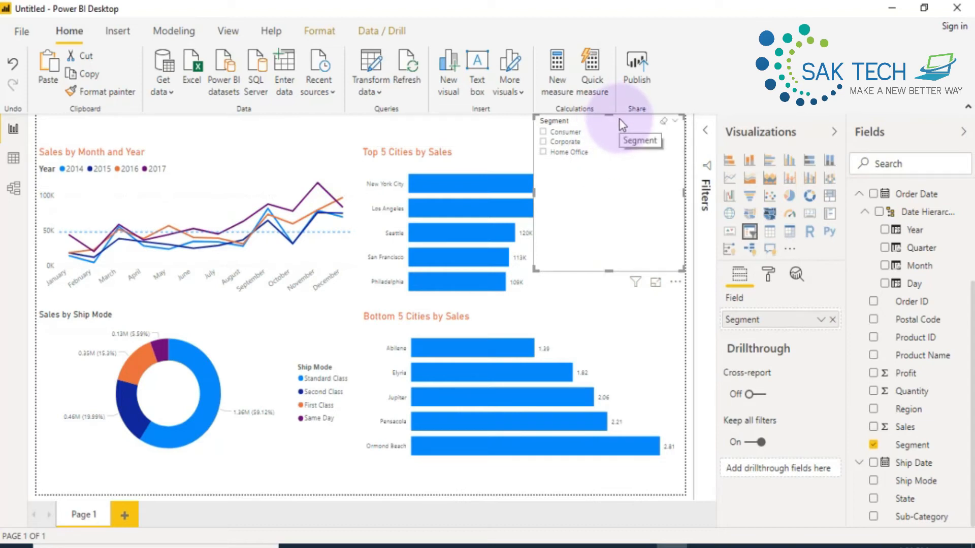
left_click(601, 120)
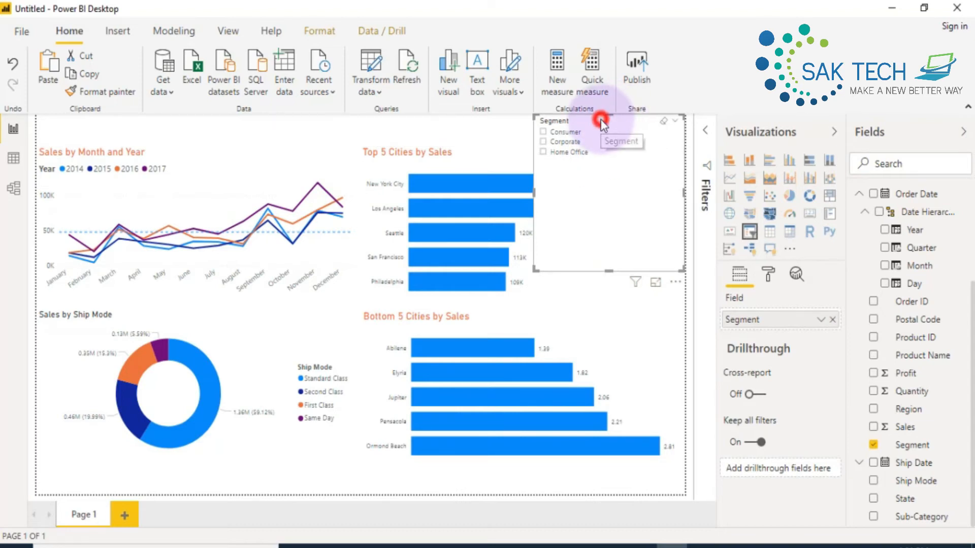
left_click(656, 285)
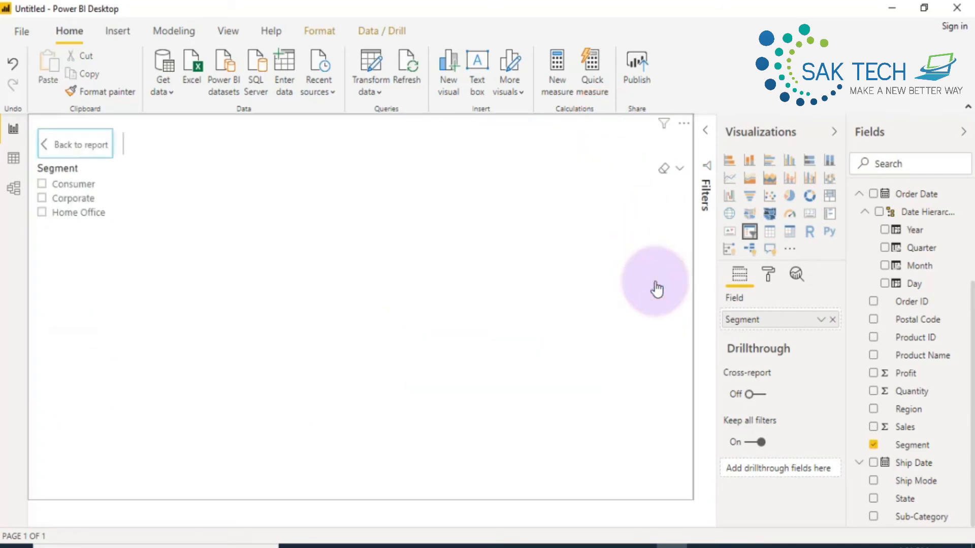
left_click(680, 172)
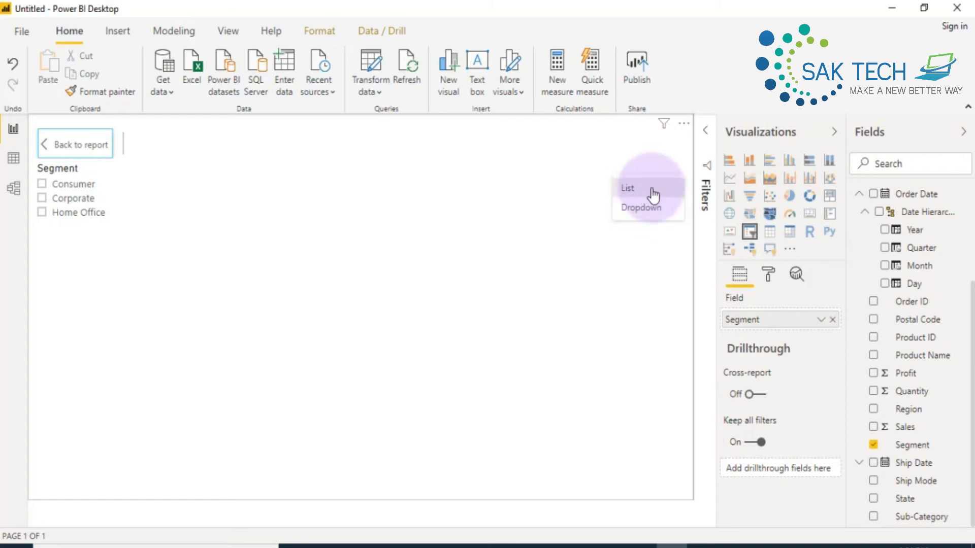
left_click(638, 209)
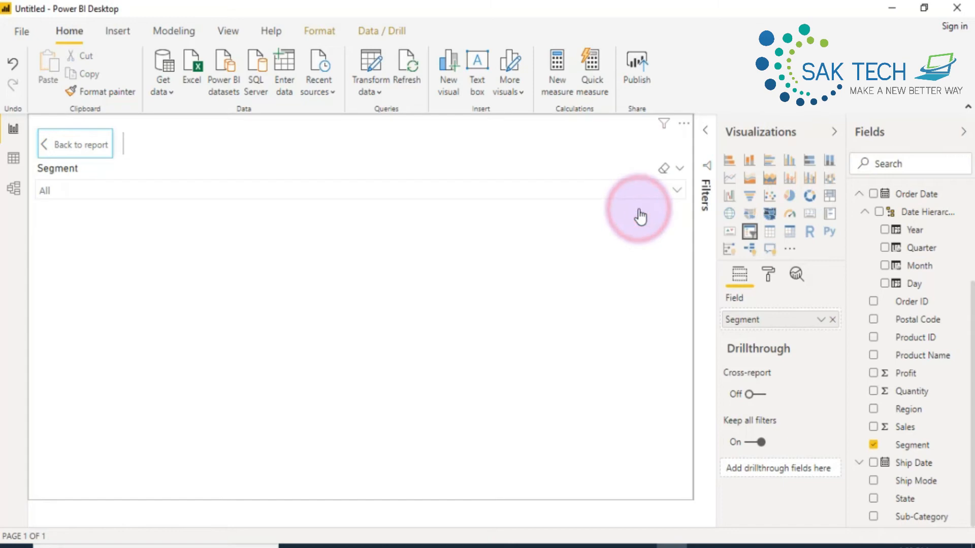
left_click(76, 153, "ctrl")
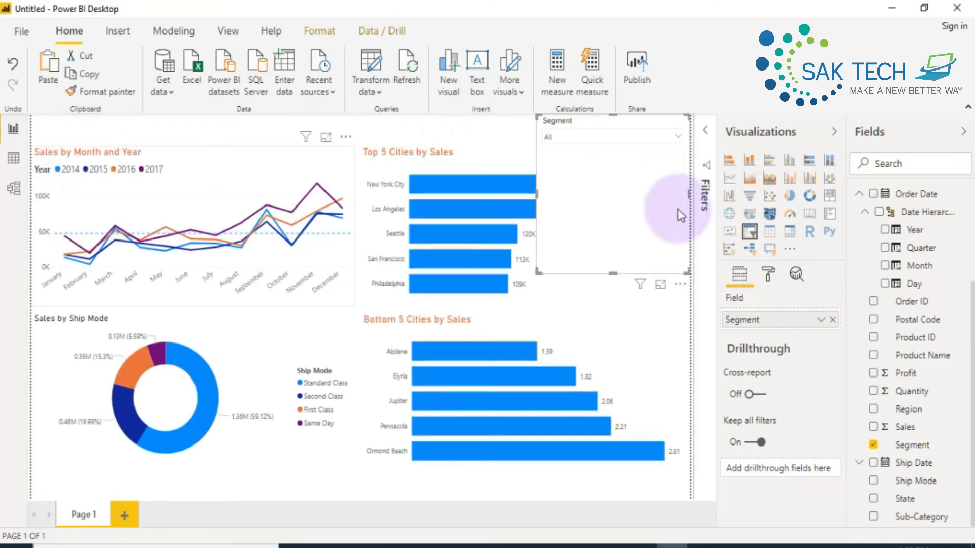
- Shrink the Segment slicer's height and width so it fits compactly above the Top 5 Cities by Sales chart
left_click_drag(614, 273, 623, 147)
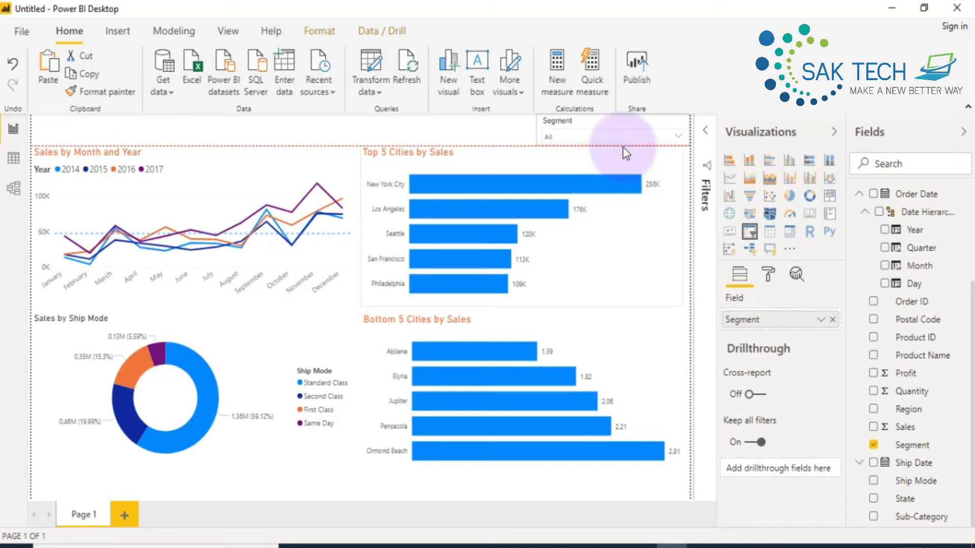
left_click(547, 121)
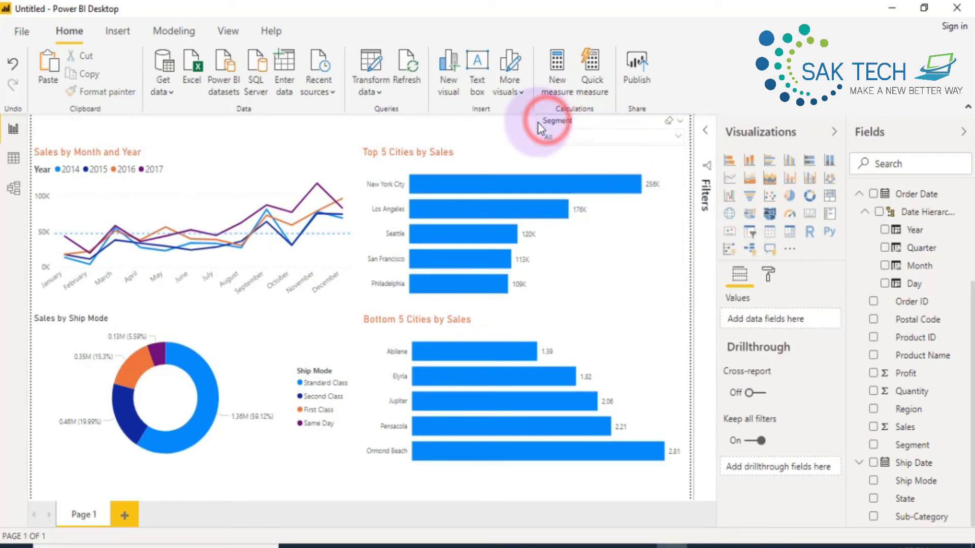
left_click(537, 126)
left_click_drag(571, 132, 597, 126)
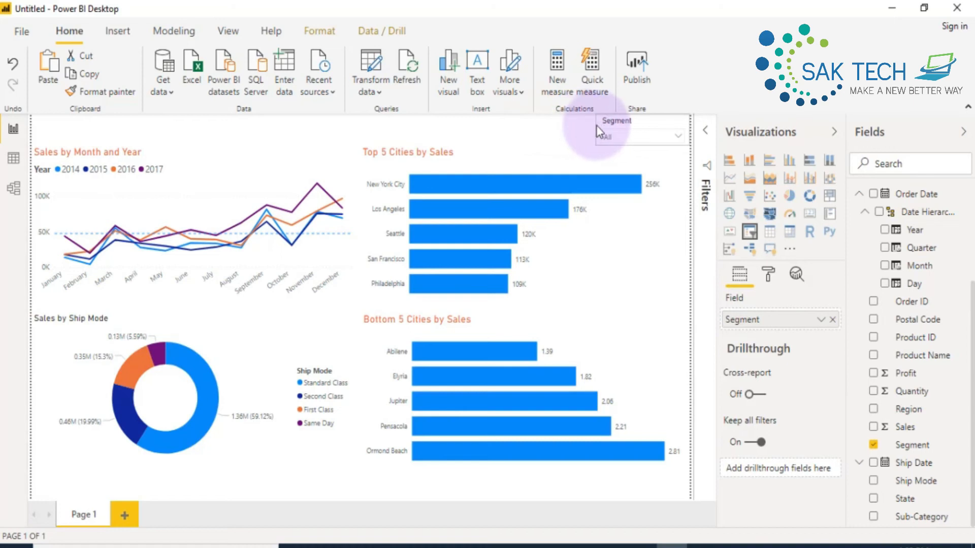
left_click(566, 123)
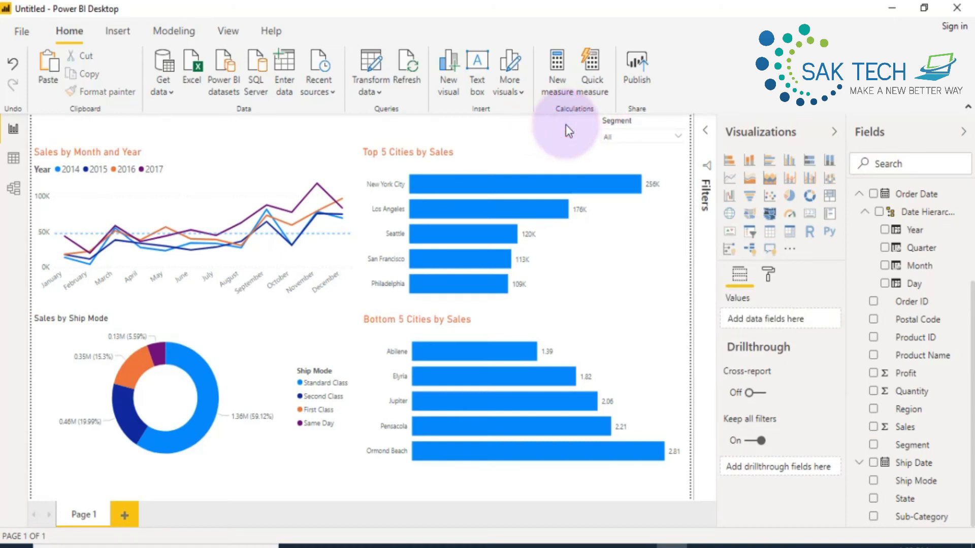
- Test the Segment slicer with Corporate and Consumer, and clear both selections to show all segments
left_click(676, 136)
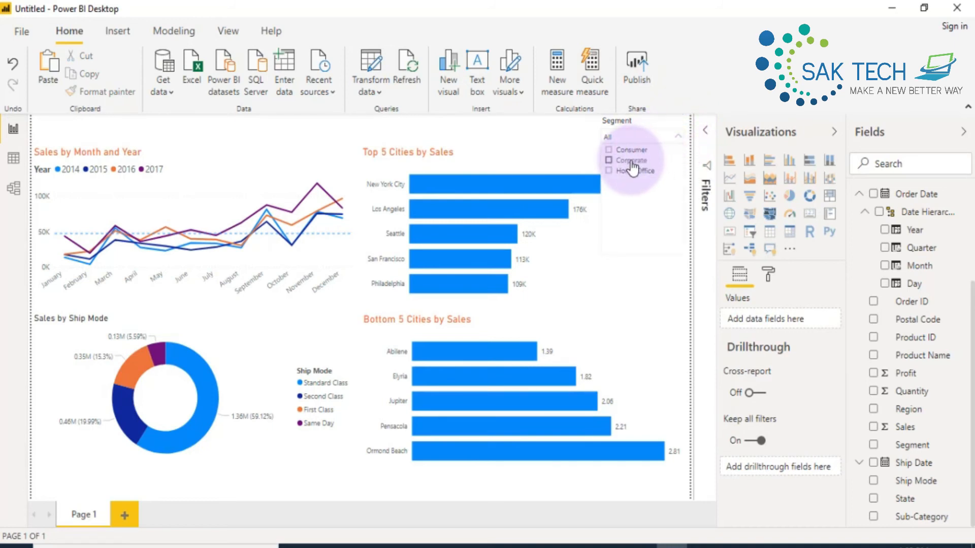
left_click(630, 162)
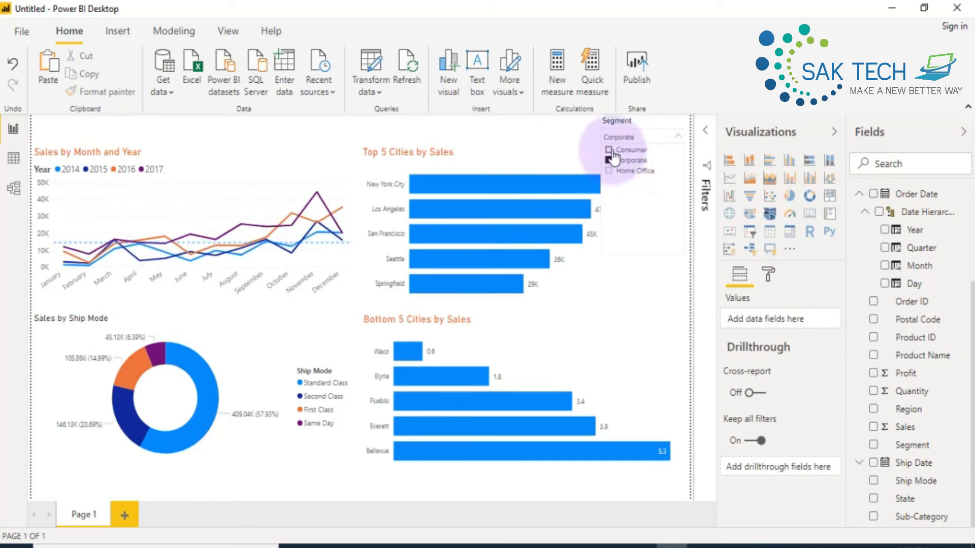
left_click(609, 151, "ctrl")
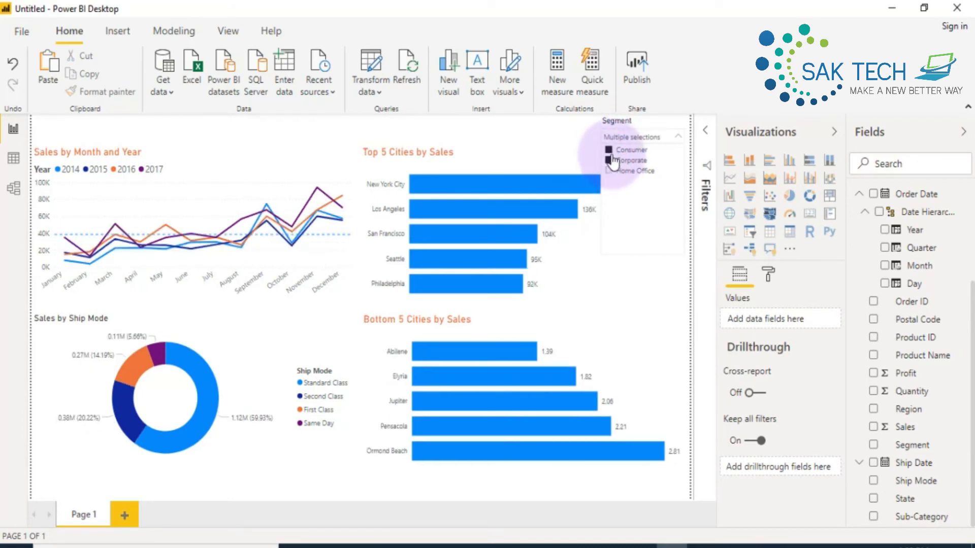
left_click(609, 150)
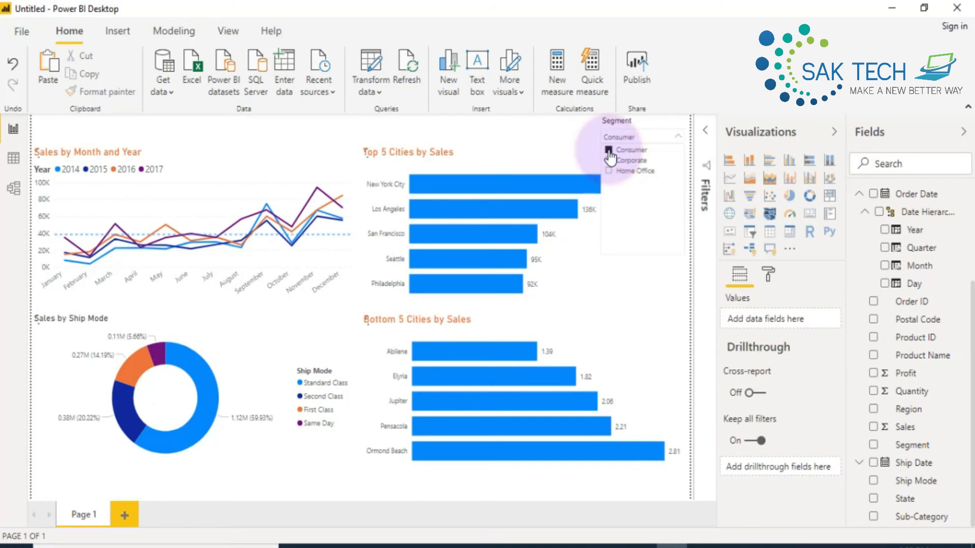
left_click(609, 151)
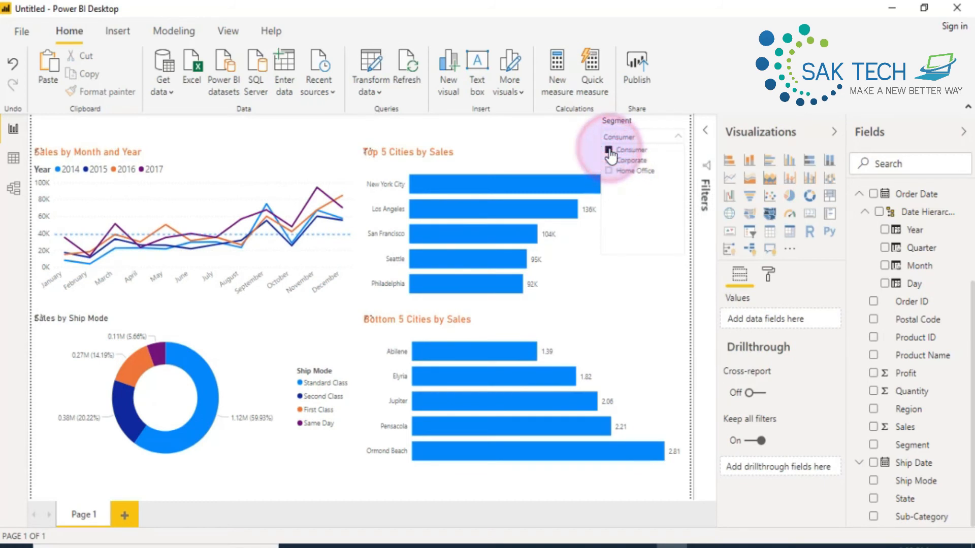
left_click(578, 136)
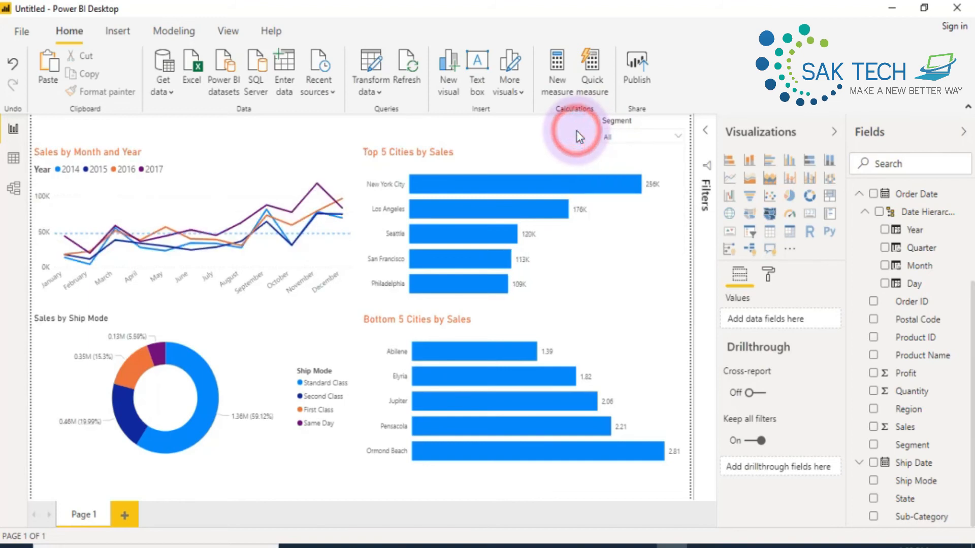
- Switch the Segment slicer to the List style in focus mode and make it slightly taller on the report page
left_click(634, 119)
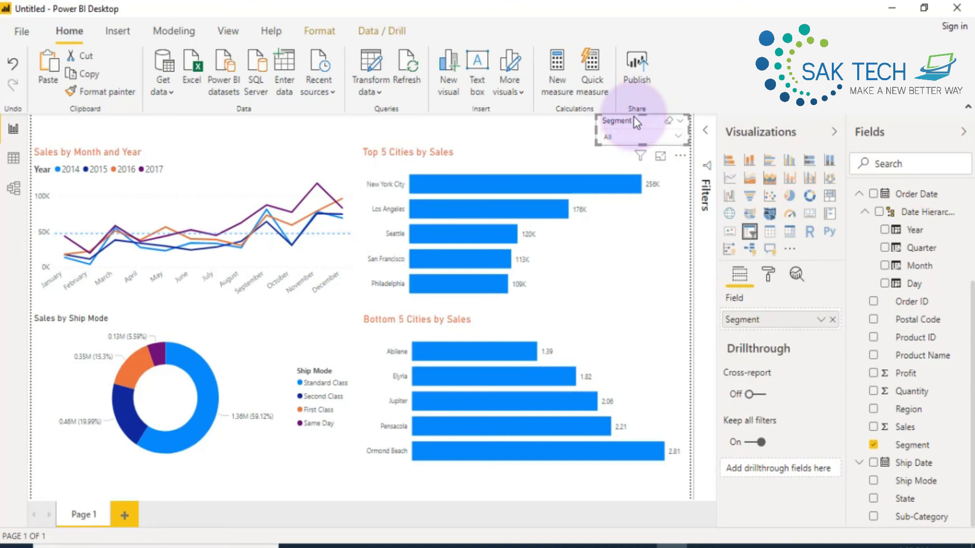
left_click(660, 159)
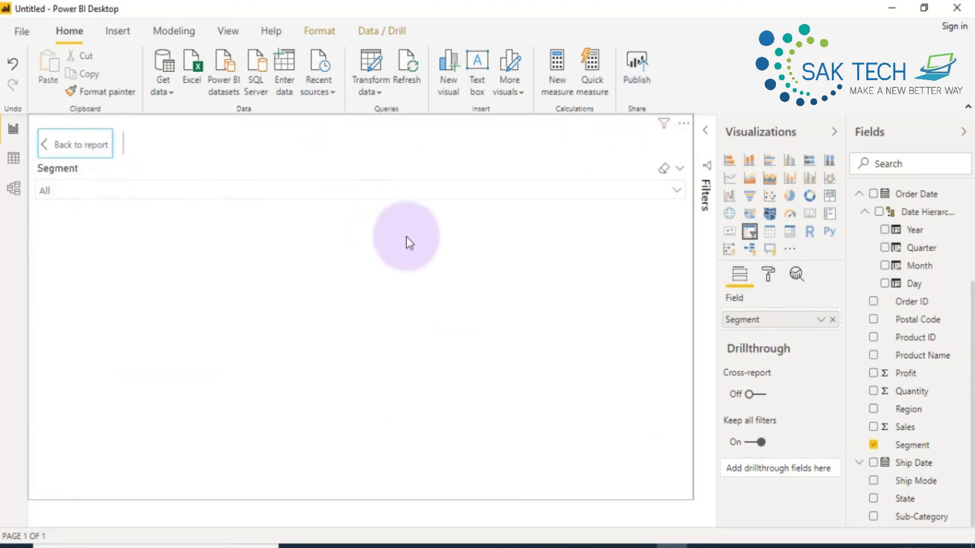
left_click(679, 169)
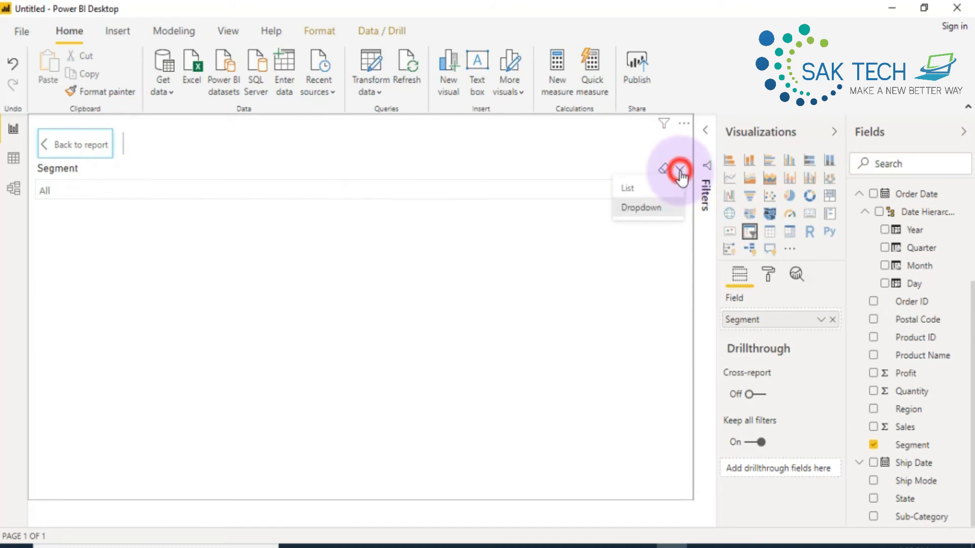
left_click(631, 189)
left_click(76, 144)
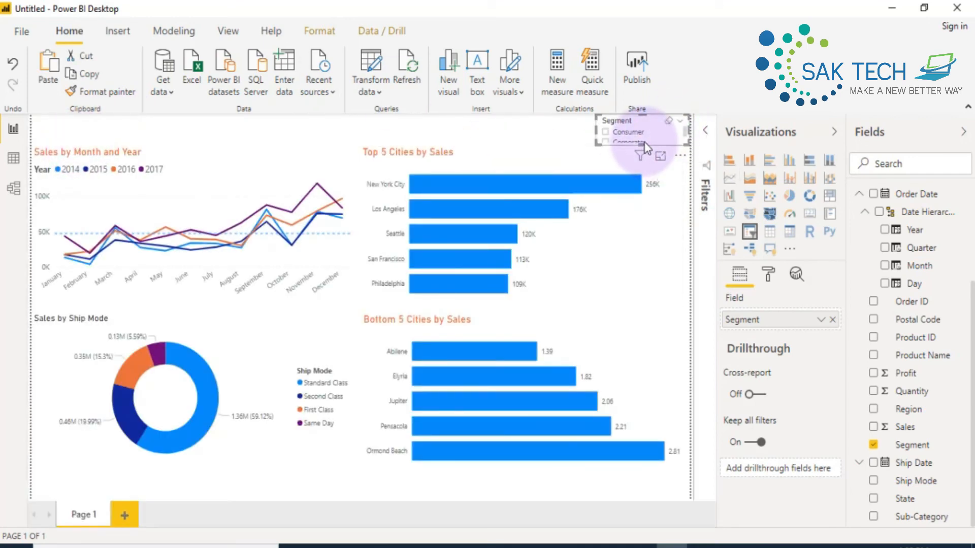
left_click_drag(641, 144, 643, 170)
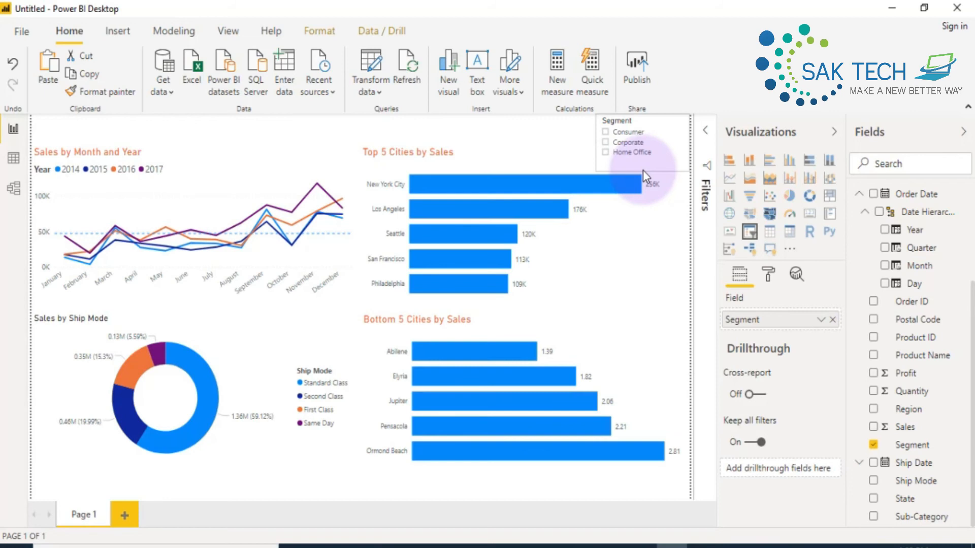
left_click_drag(643, 169, 649, 154)
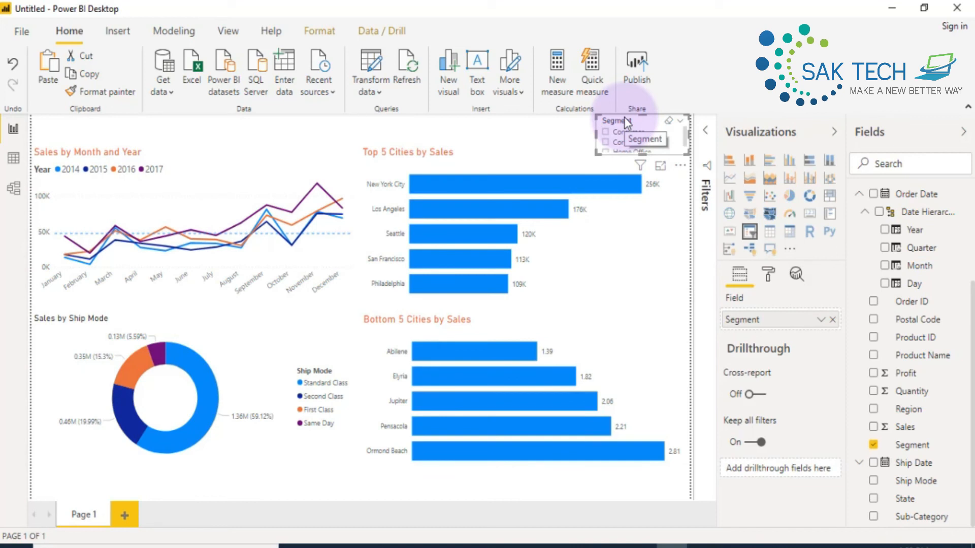
- Set the Segment slicer's orientation to Horizontal and widen it until all three segment buttons fit in one row
left_click(767, 273)
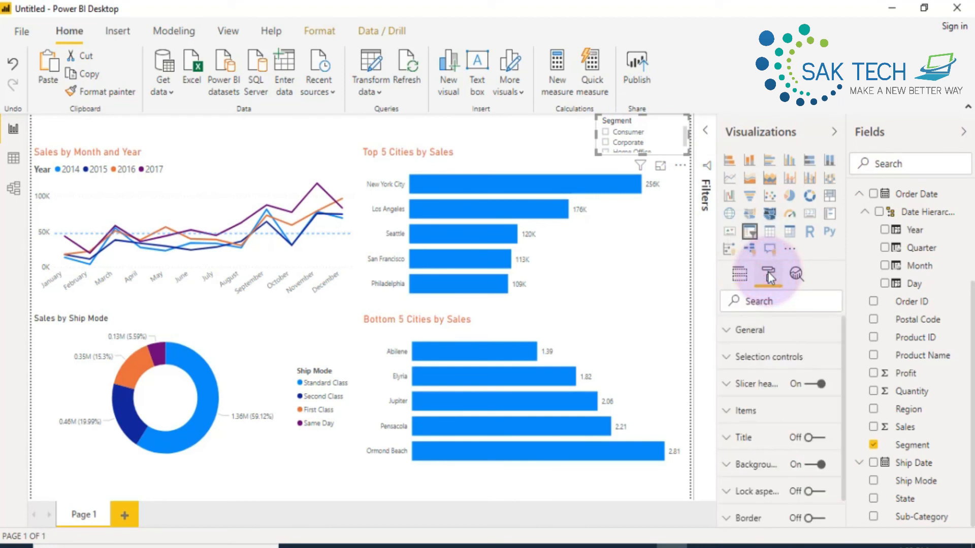
left_click(728, 331)
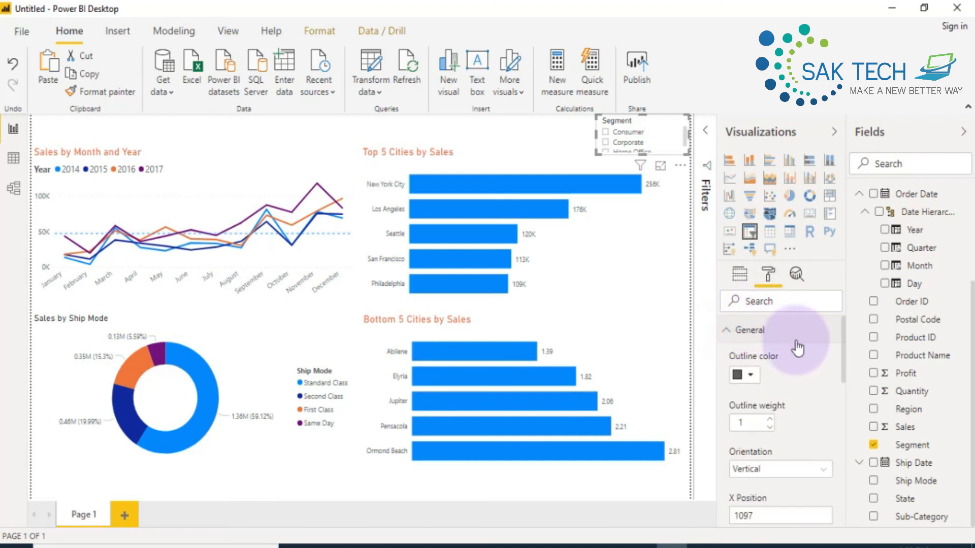
left_click(790, 473)
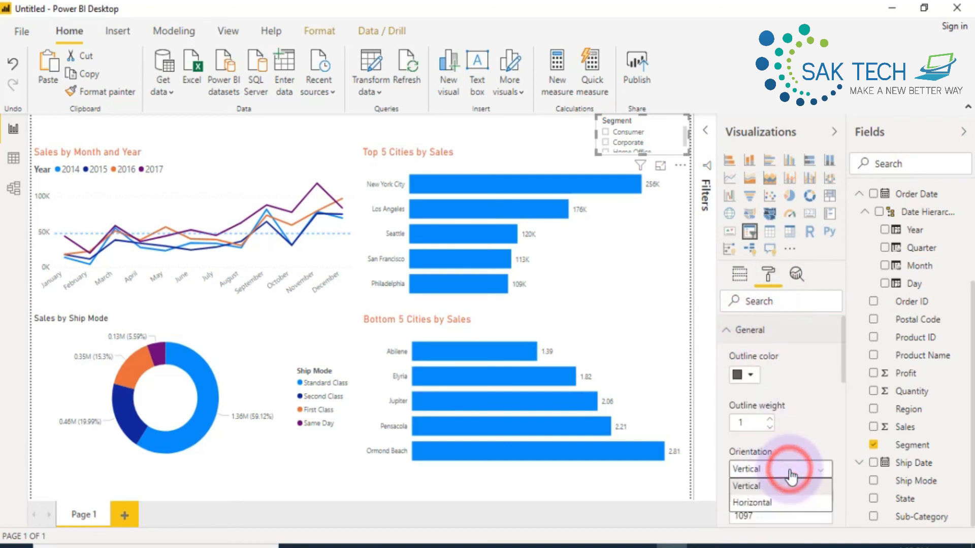
left_click(752, 503)
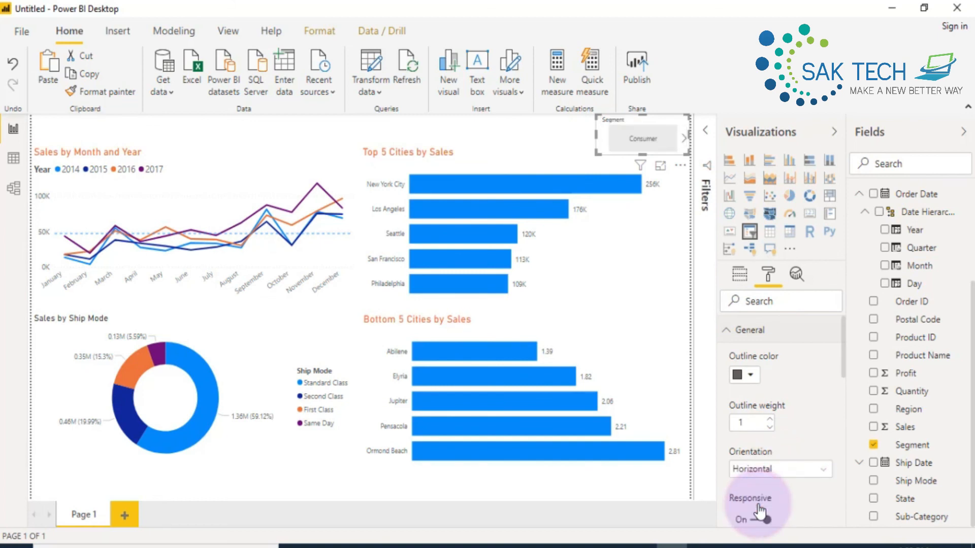
left_click_drag(596, 133, 511, 131)
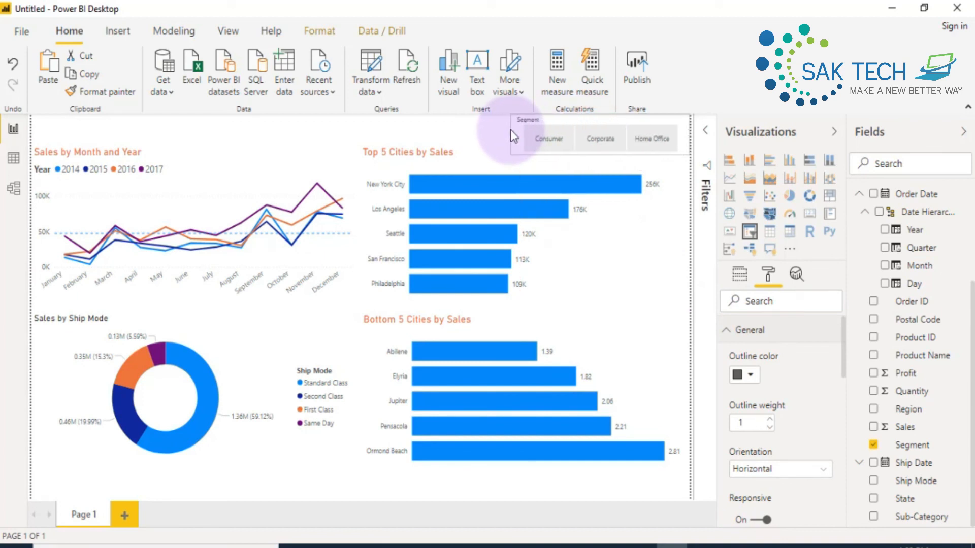
- Filter the report by Corporate and Home Office in turn with the Segment slicer, and slightly reduce the slicer's height
left_click(590, 118)
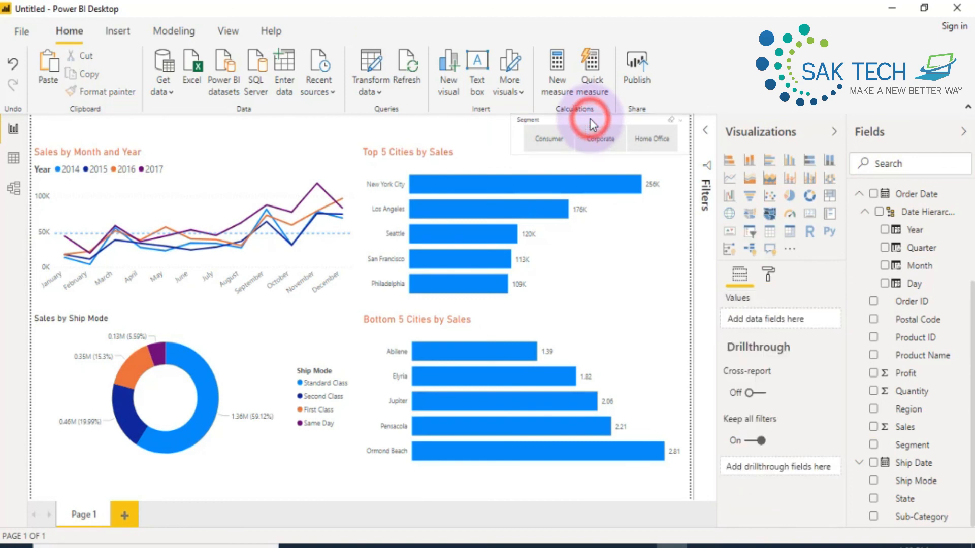
left_click(601, 138)
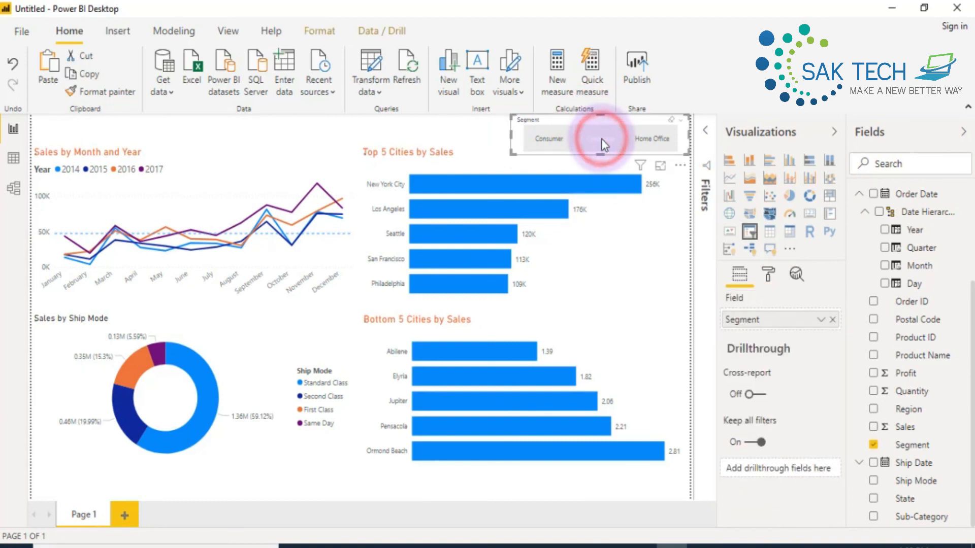
left_click(649, 141)
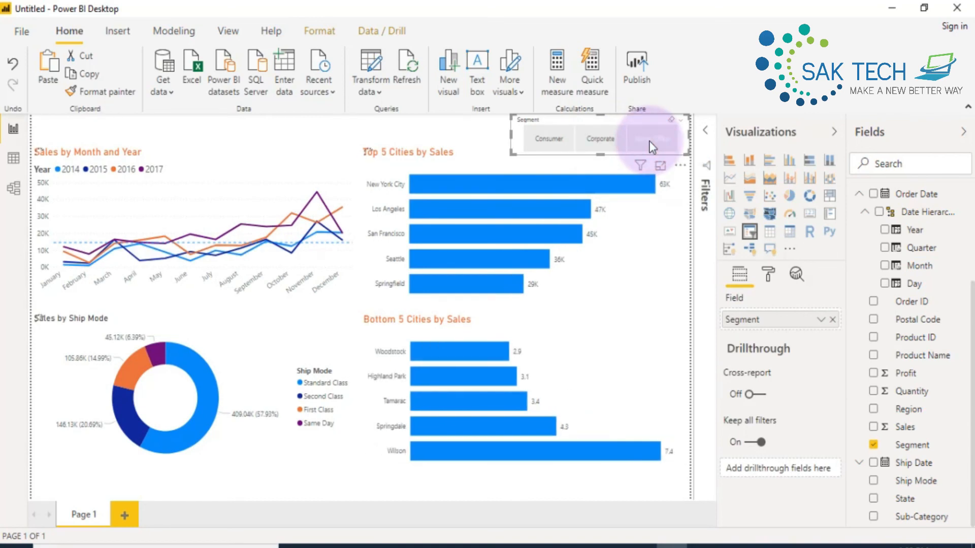
left_click_drag(600, 154, 601, 145)
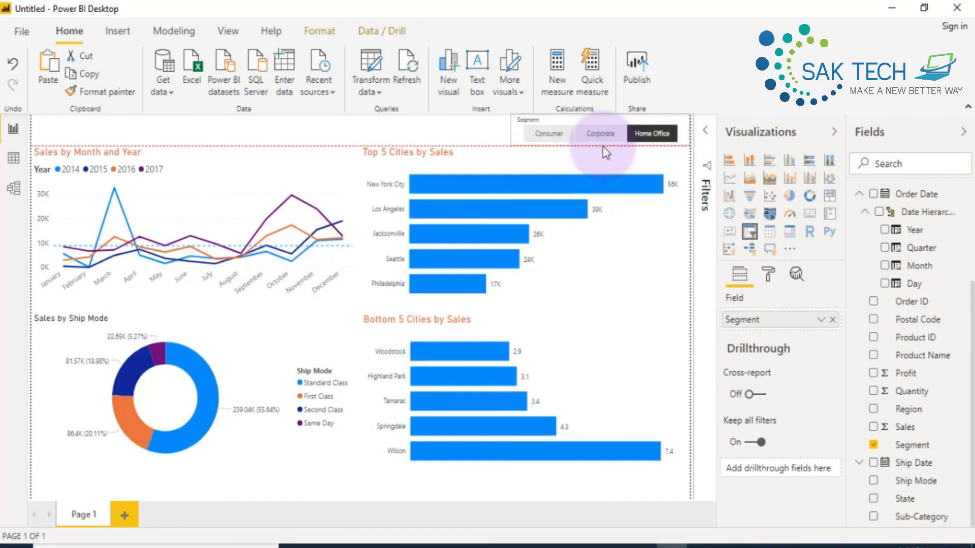
left_click(454, 128)
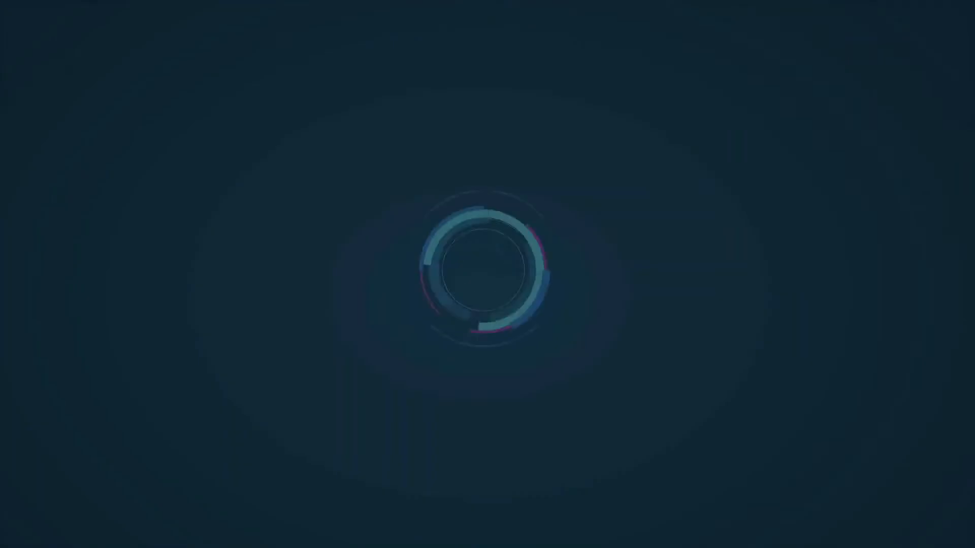